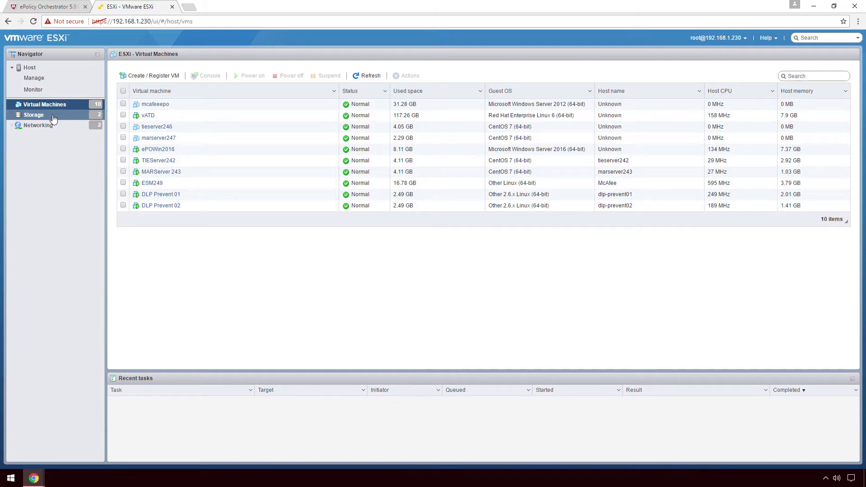
Upload McAfee-PS-10.0.203-3399.100.iso from Downloads into datastore2's iso folder.
left_click(53, 116)
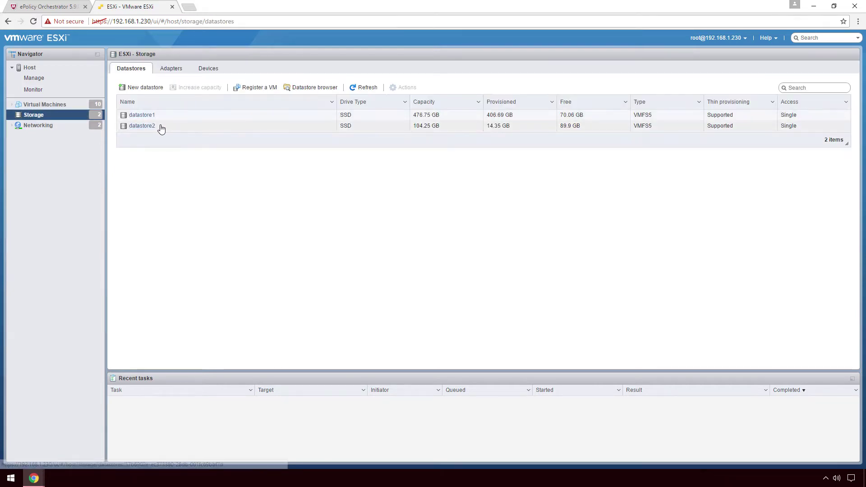
left_click(161, 129)
right_click(183, 130)
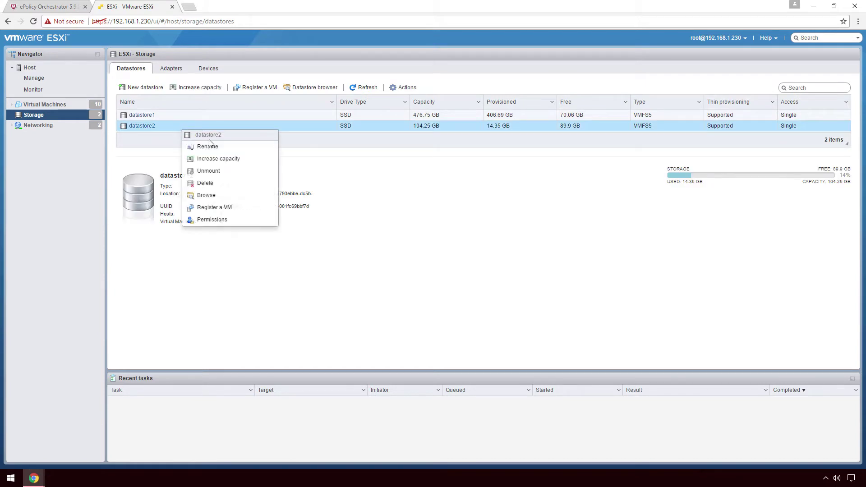
left_click(238, 195)
left_click(319, 186)
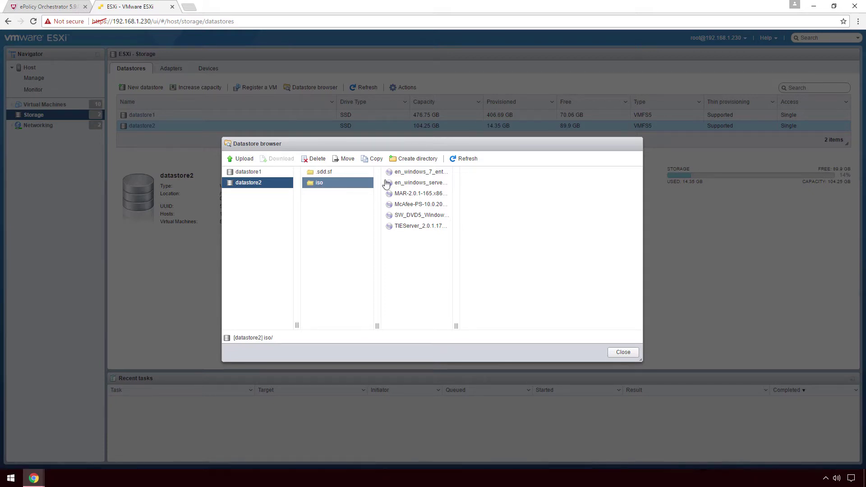
left_click(251, 163)
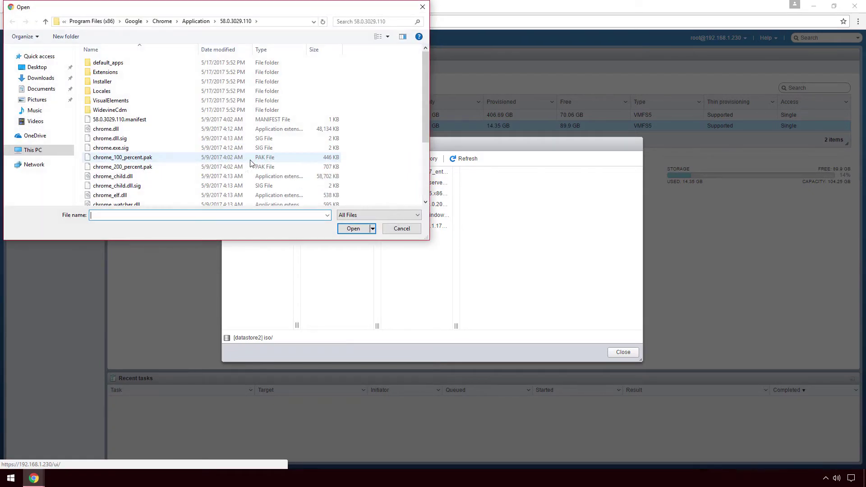
left_click(47, 78)
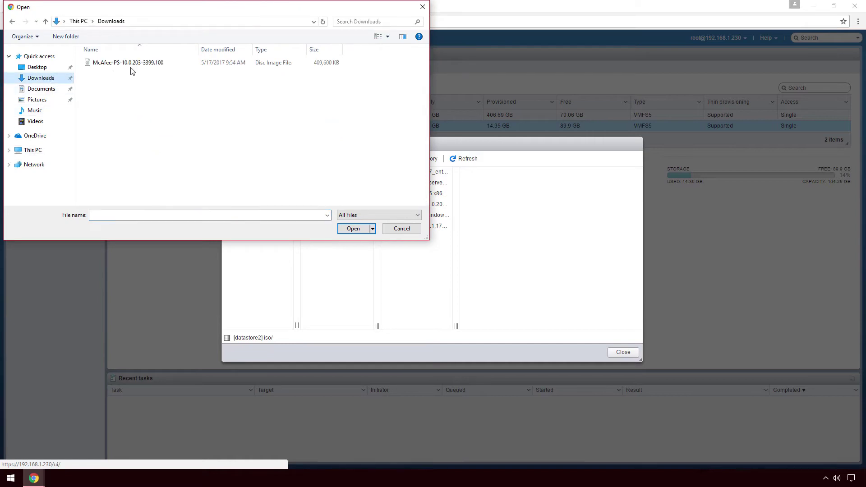
left_click(159, 63)
left_click(353, 228)
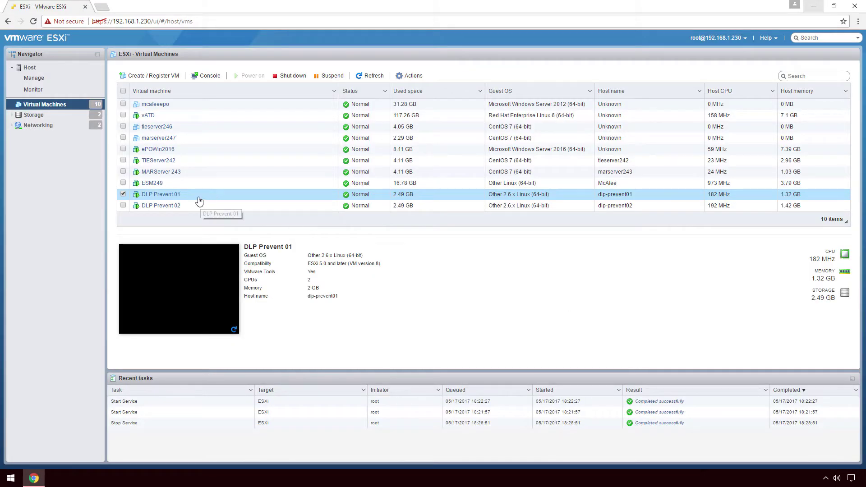
Set DLP Prevent 01's CD/DVD Drive 1 to the datastore ISO McAfee-PS-10.0.203-3399.100.iso in datastore2/iso.
right_click(199, 200)
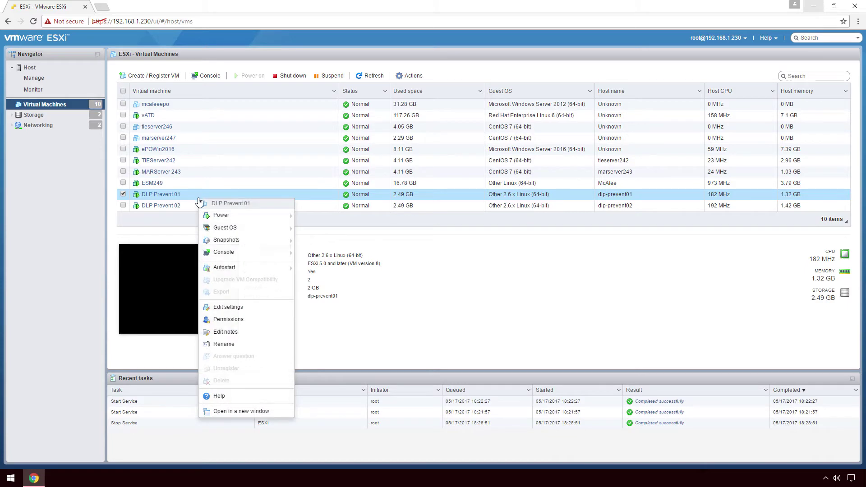
left_click(255, 309)
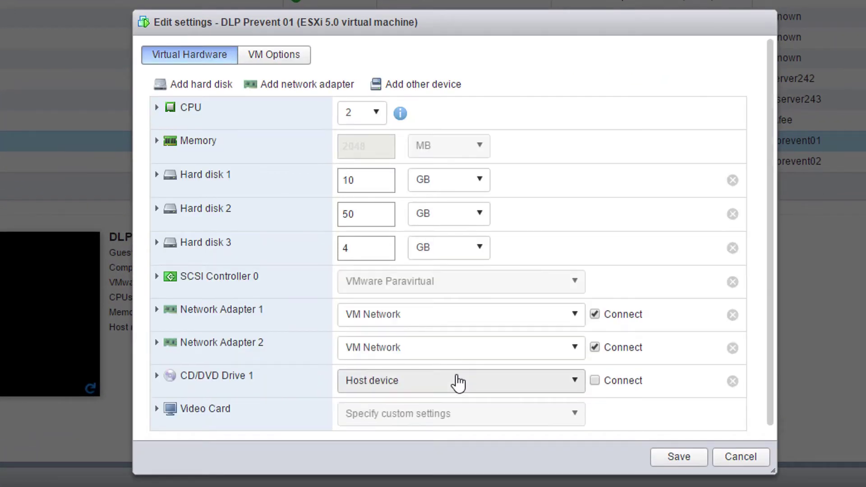
left_click(459, 383)
left_click(446, 424)
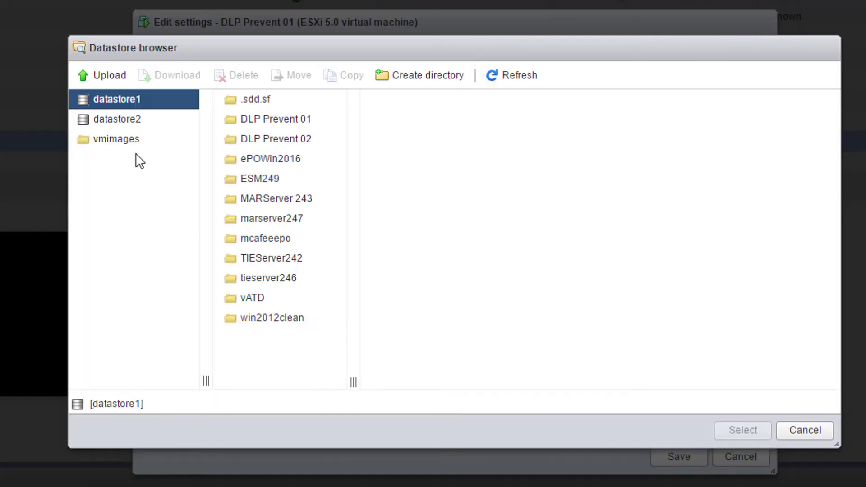
left_click(121, 124)
left_click(235, 126)
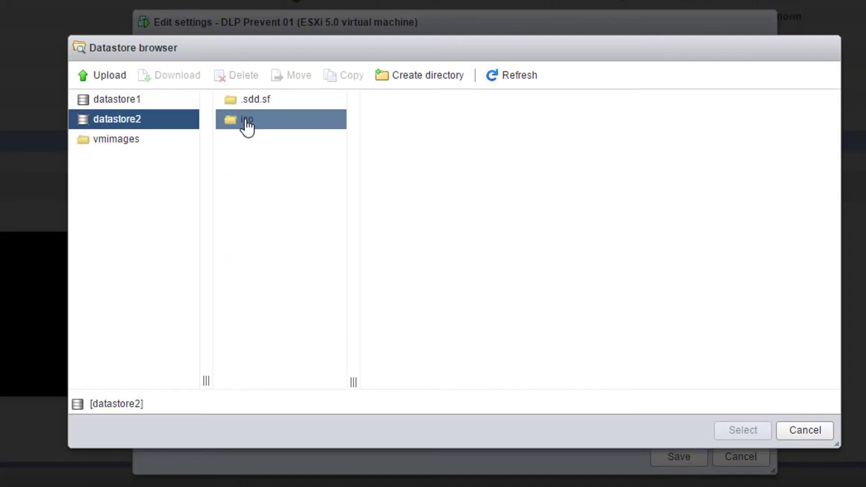
left_click(465, 159)
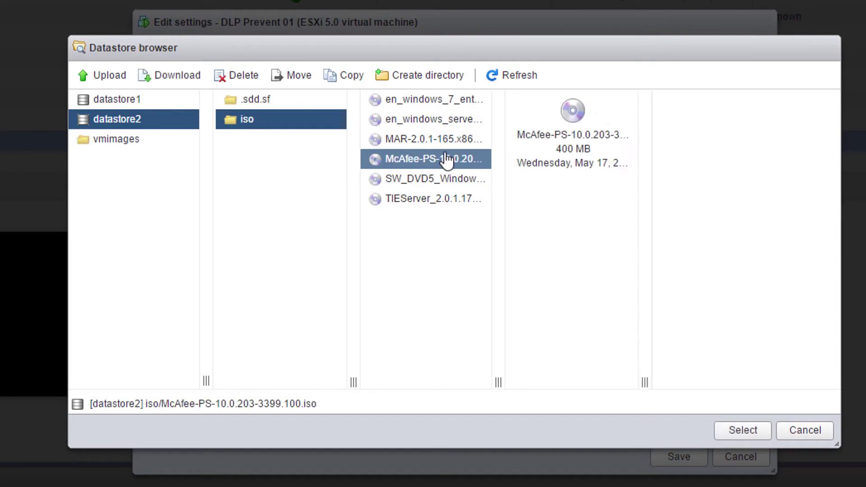
Connect the CD/DVD drive with the McAfee ISO, enable Force BIOS setup, and save the VM.
left_click(756, 436)
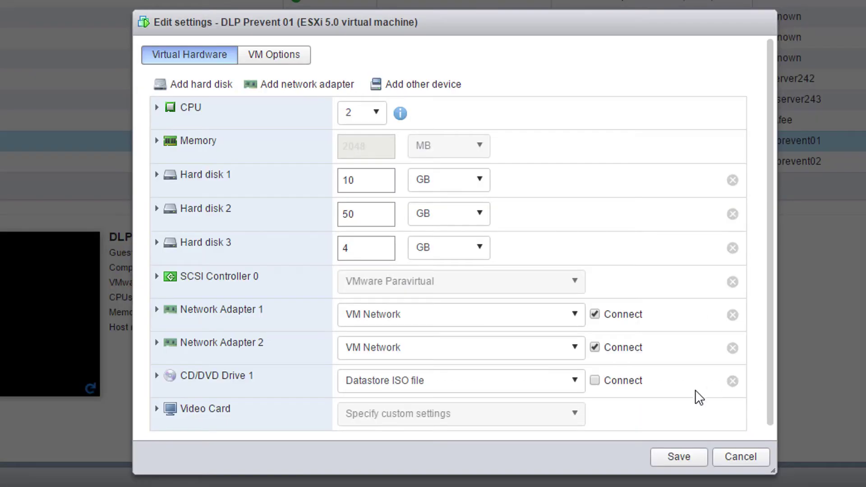
left_click(596, 381)
left_click(277, 55)
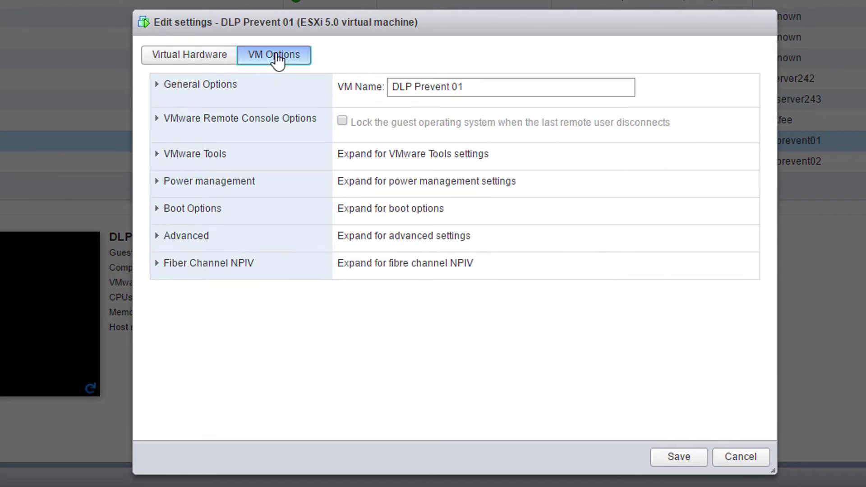
left_click(161, 211)
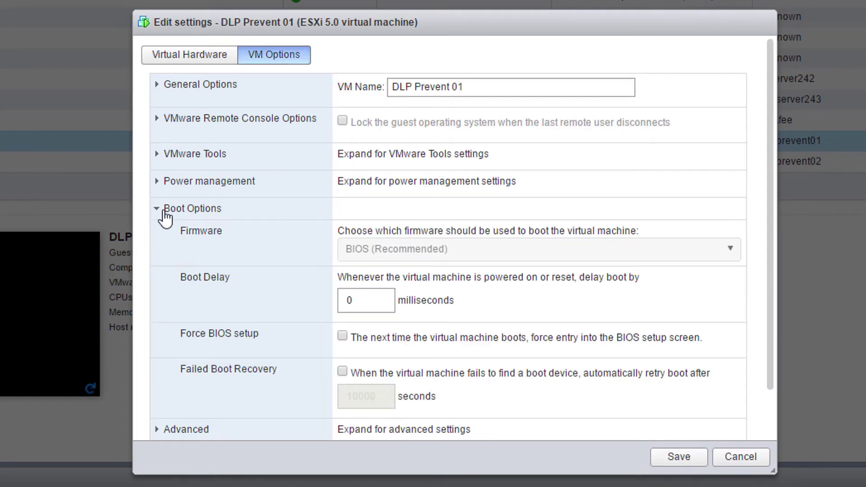
left_click(354, 336)
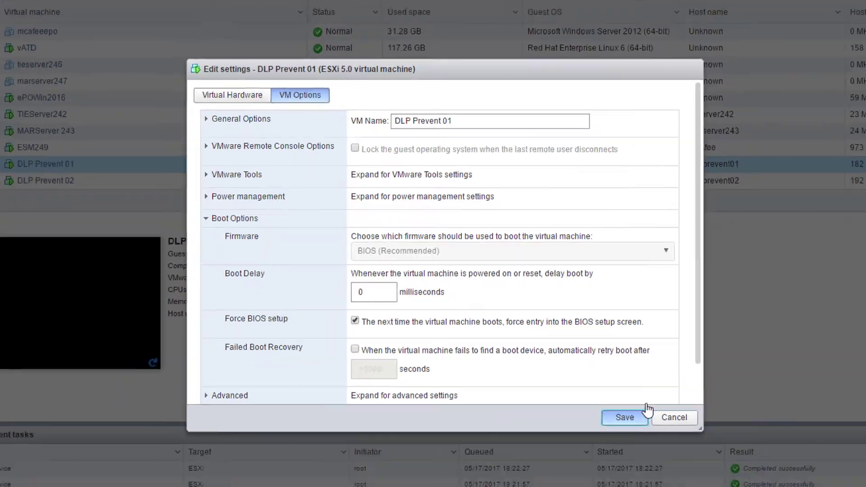
left_click(679, 457)
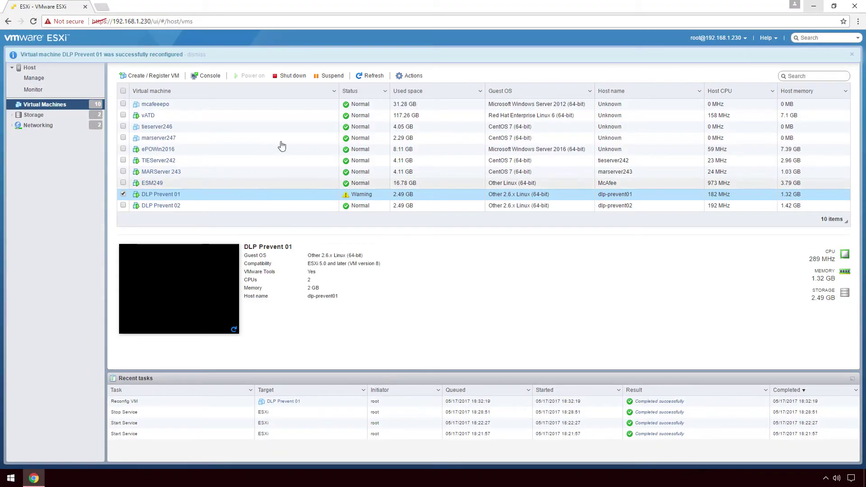
Restart DLP Prevent 01's guest OS and open its console in a widened new window.
right_click(187, 195)
mouse_move(230, 226)
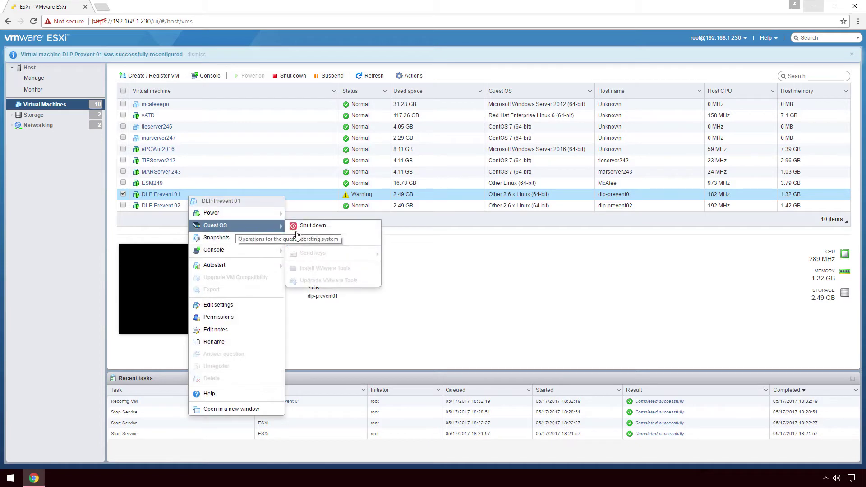
left_click(307, 238)
right_click(219, 194)
left_click(210, 75)
left_click(239, 99)
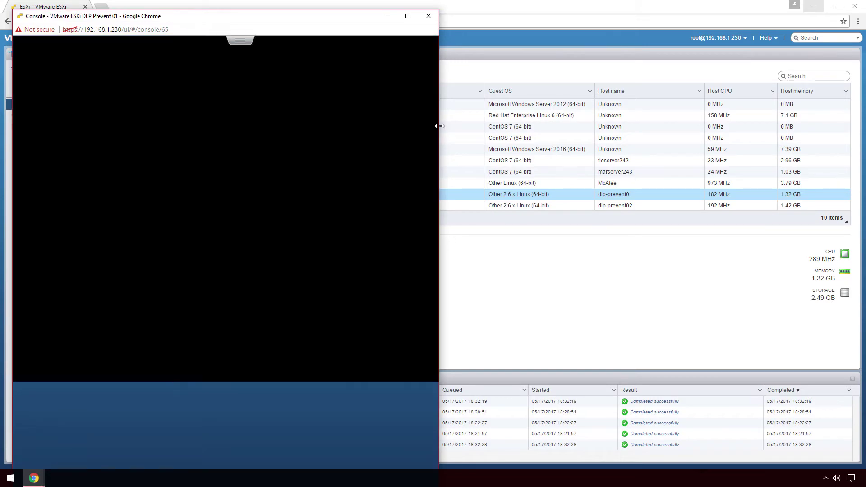
left_click_drag(439, 126, 606, 126)
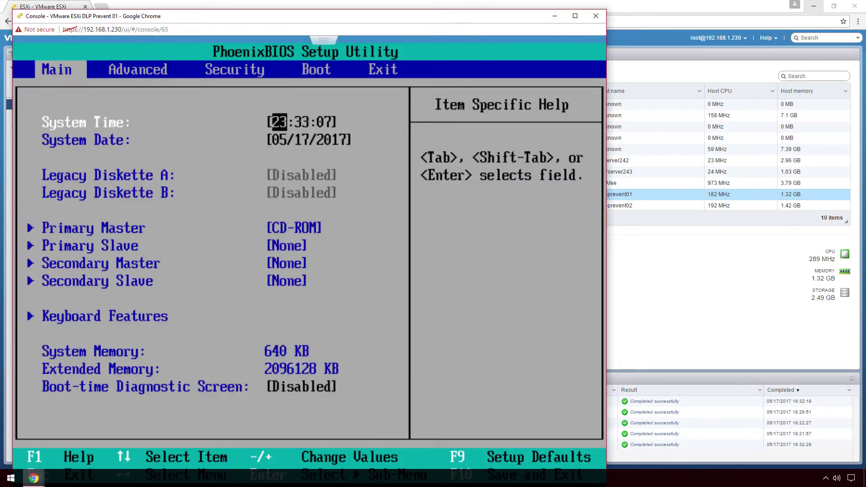
In the BIOS Boot tab, move CD-ROM Drive above Hard Drive and exit saving changes.
key("Right")
key("Right")
key("Right")
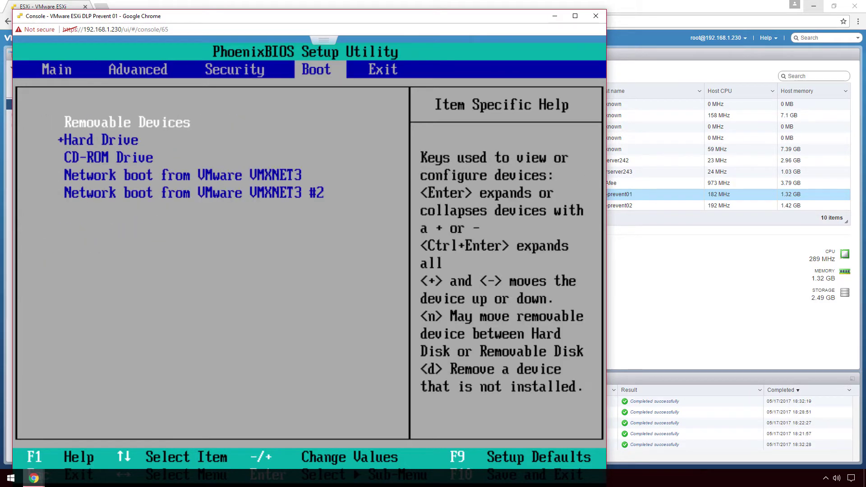
key("Down")
key("Down")
key("plus")
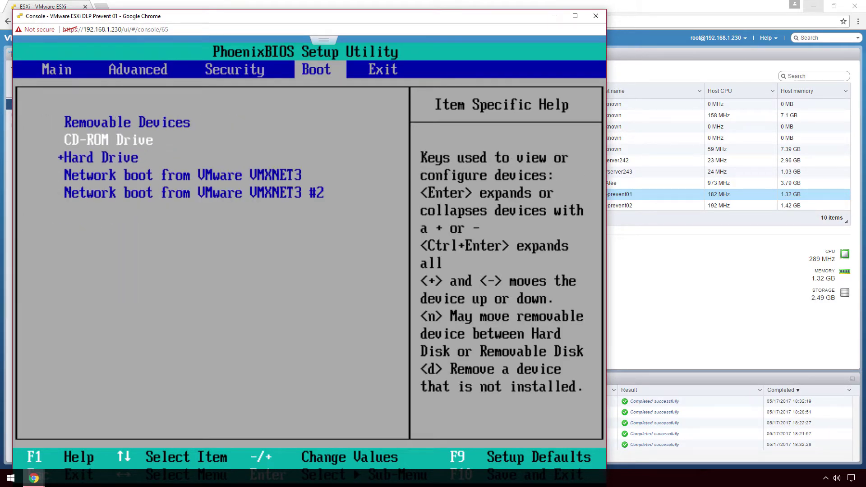
key("Right")
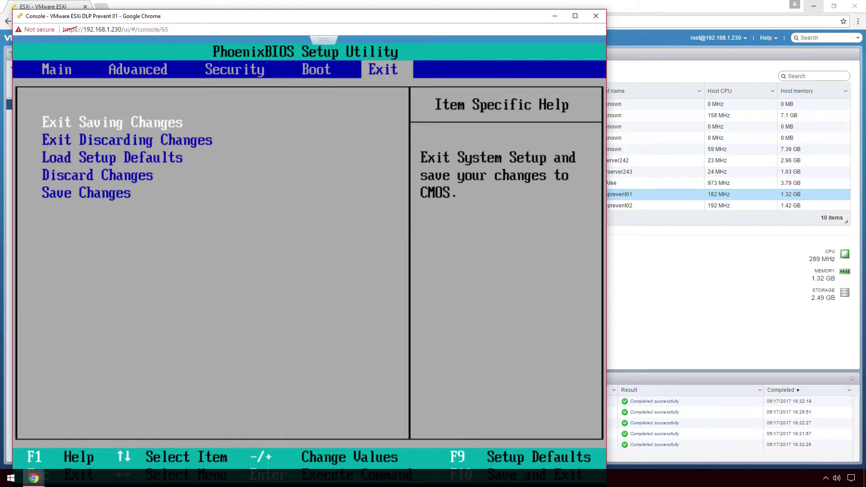
key("Return")
key("Return")
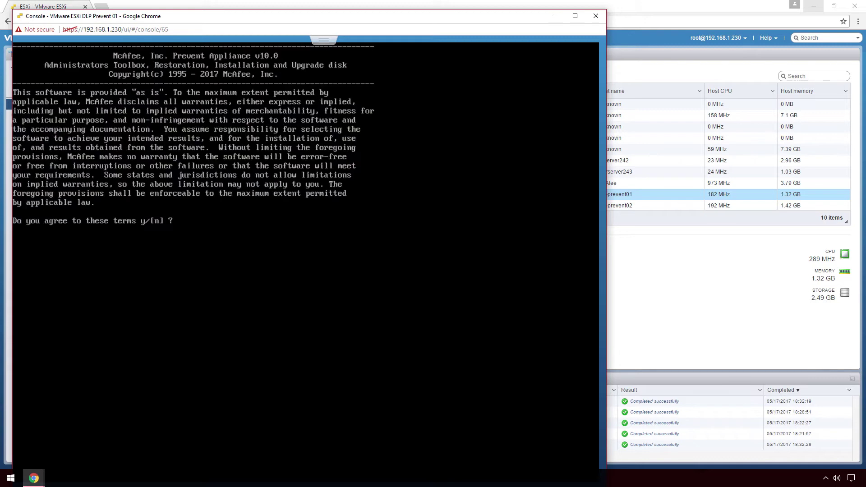
Accept the licence, choose Full upgrade, confirm with y, and let the appliance reboot when finished.
key("Return")
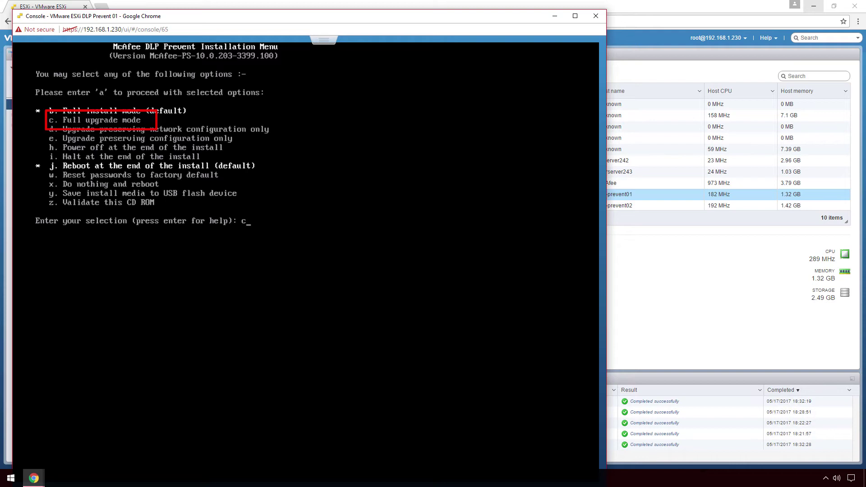
key("Return")
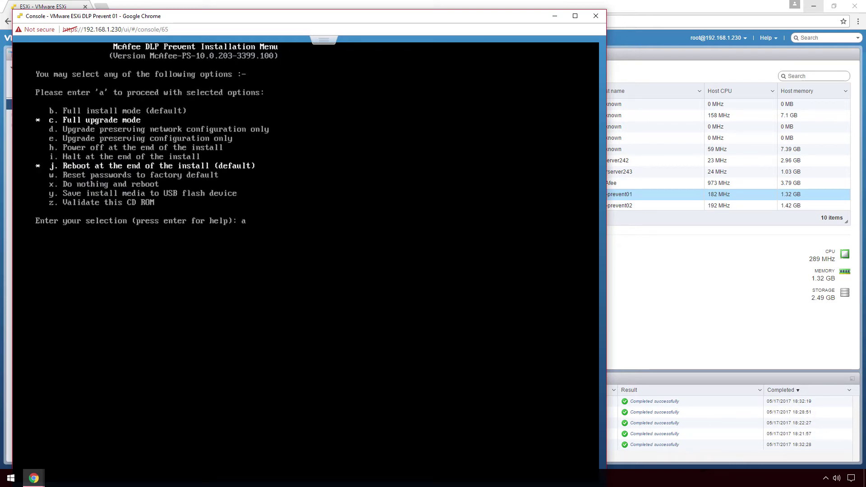
key("Return")
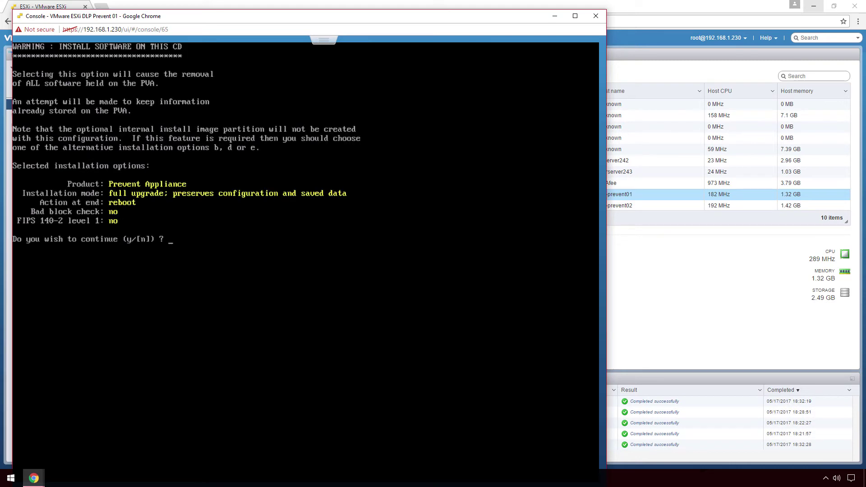
type("y")
key("Return")
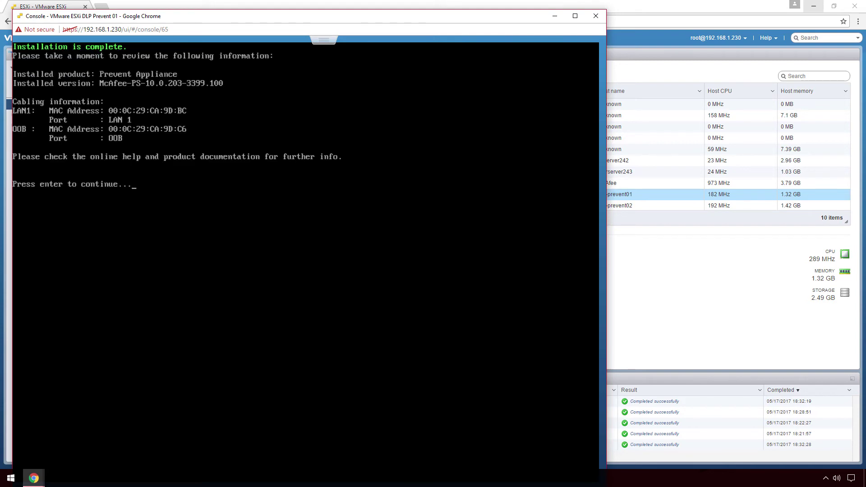
key("Return")
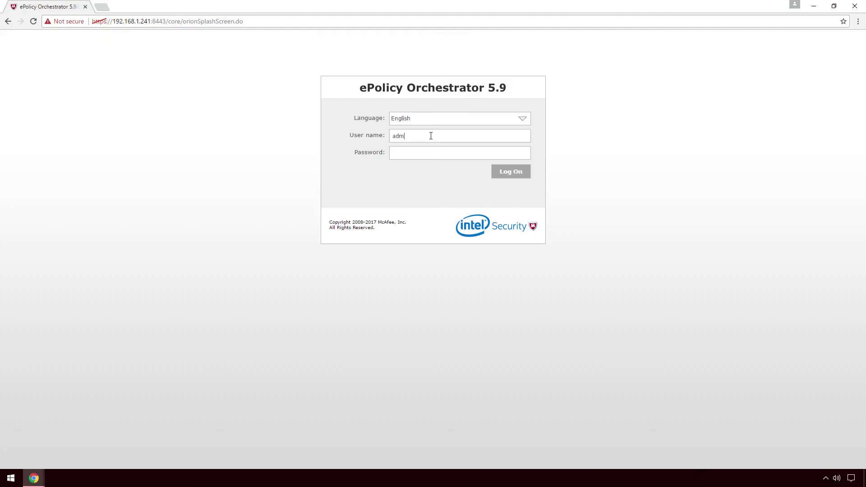
Log on to ePO with the admin password and confirm both appliances show 10.0.203.0 in Appliance Management.
type("••")
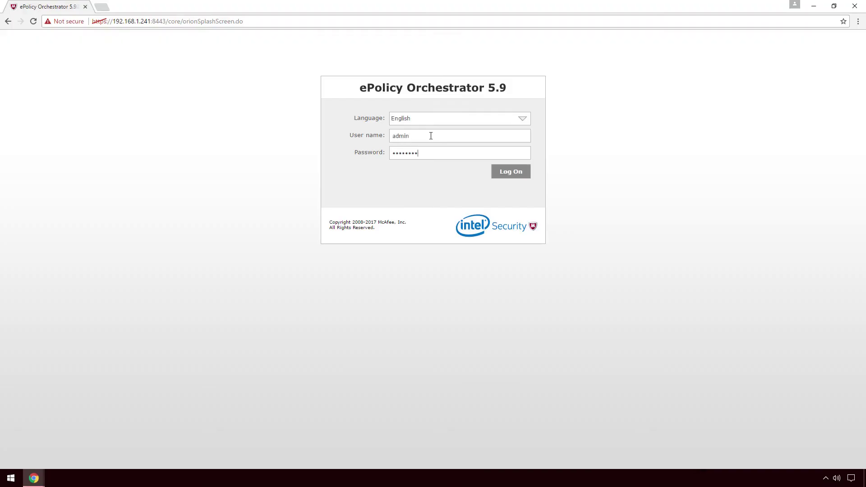
key("Return")
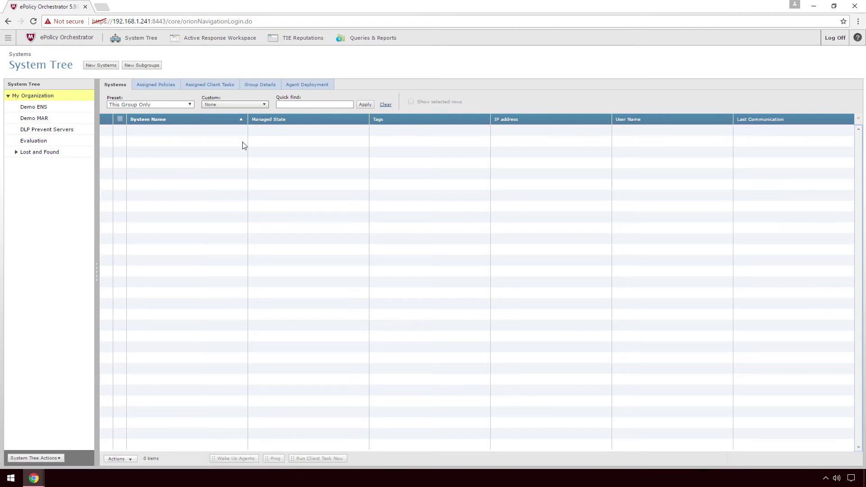
left_click(8, 39)
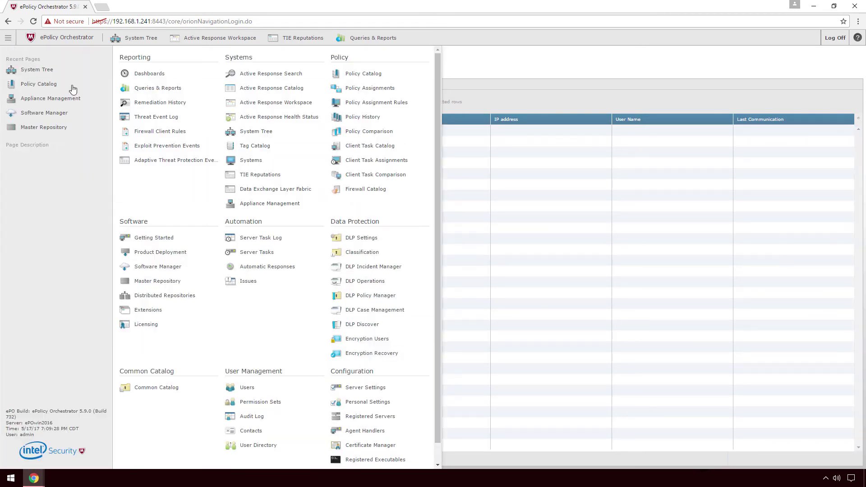
left_click(291, 205)
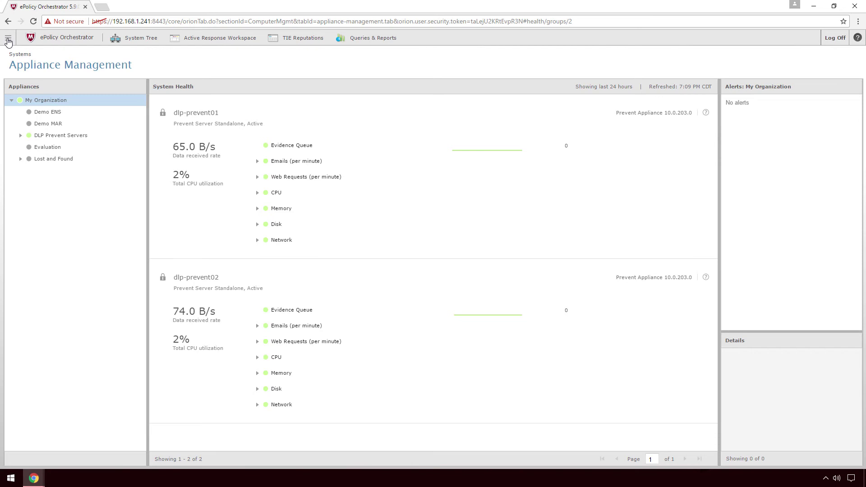
left_click(8, 40)
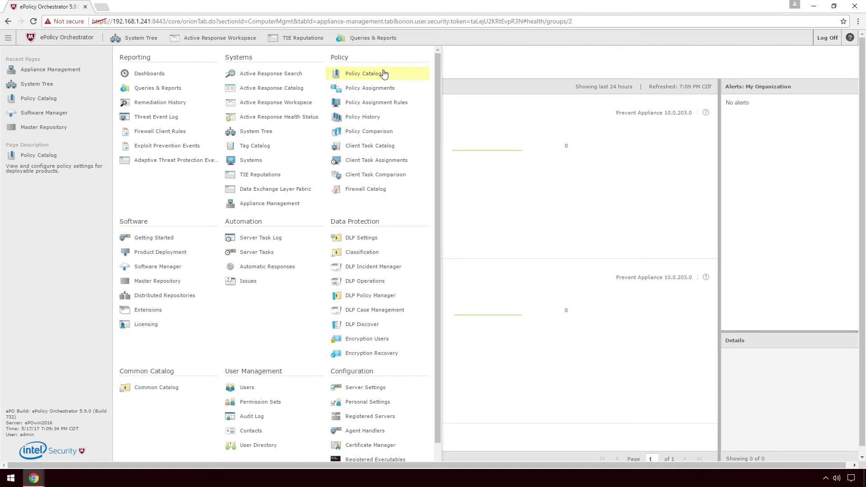
Enable load balancing in DLP Prevent Server 10.0.202's My Default General policy: Cluster ID 1, virtual IP 192.168.1.240.
left_click(383, 74)
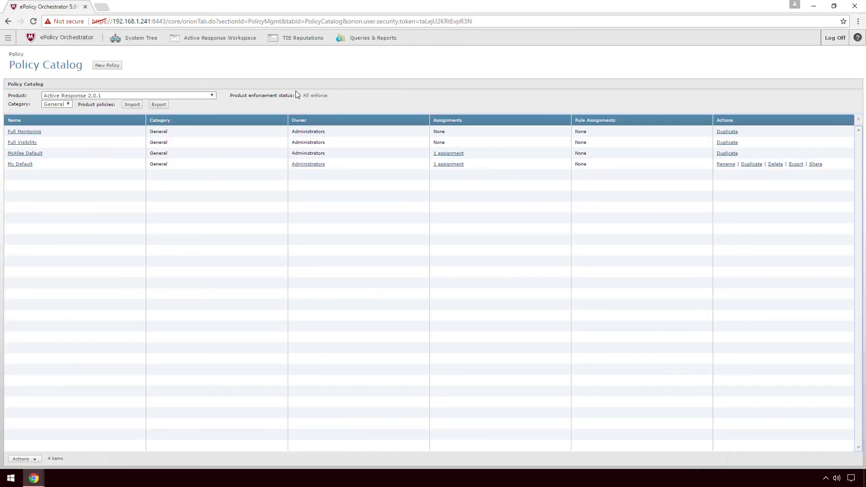
left_click(211, 95)
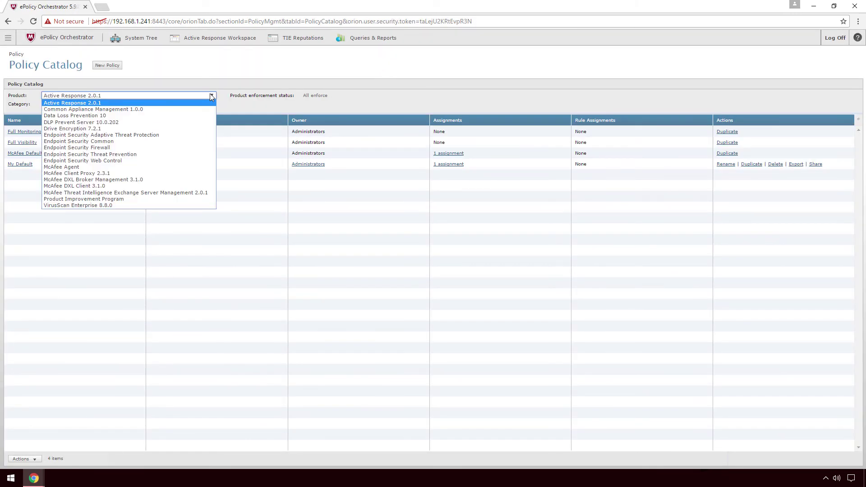
left_click(167, 124)
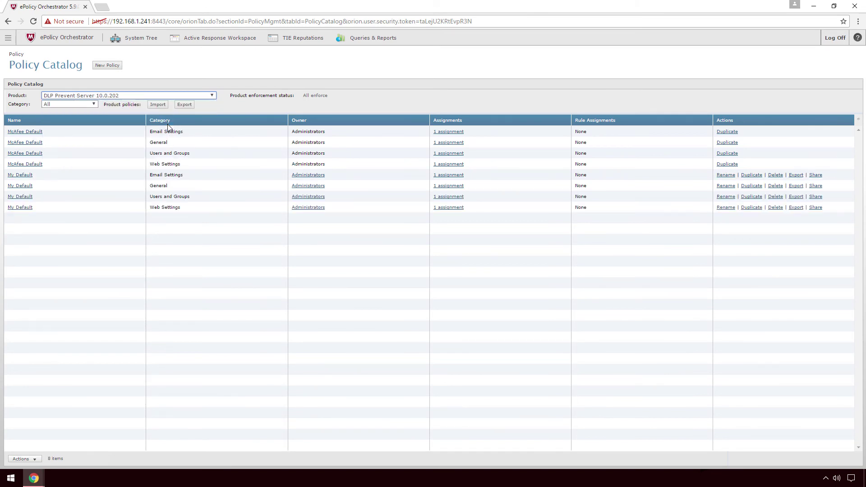
left_click(22, 184)
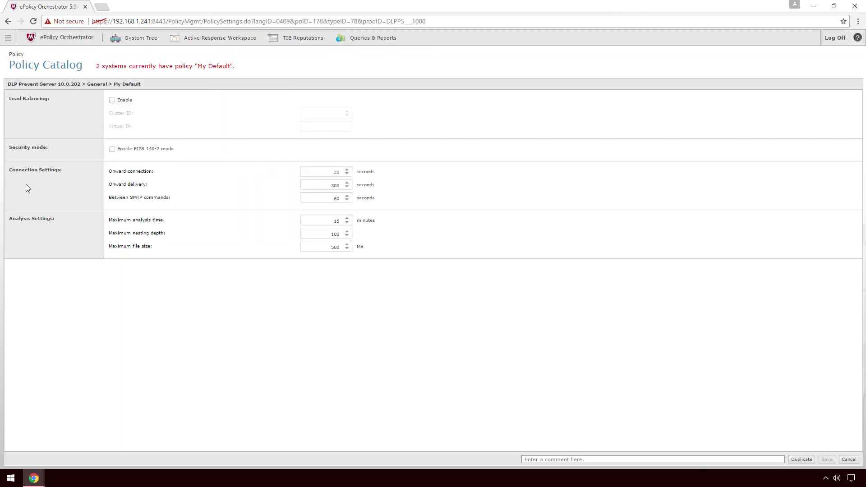
left_click(112, 100)
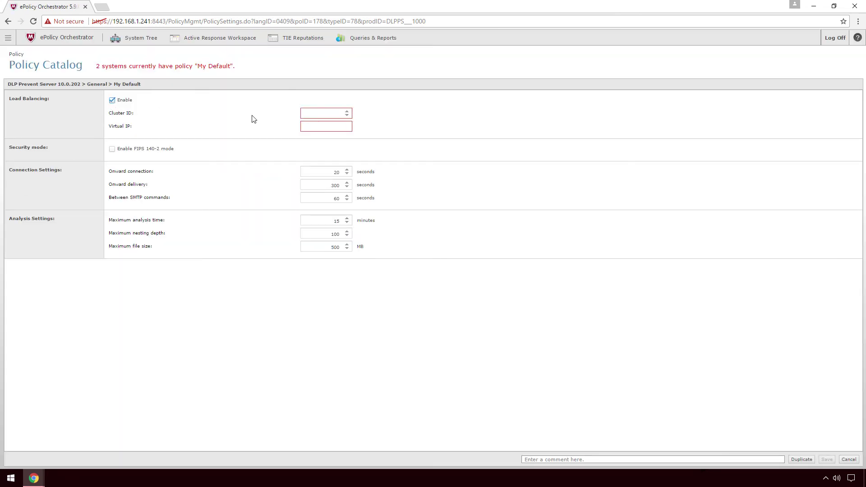
left_click(316, 115)
type("1")
left_click(325, 126)
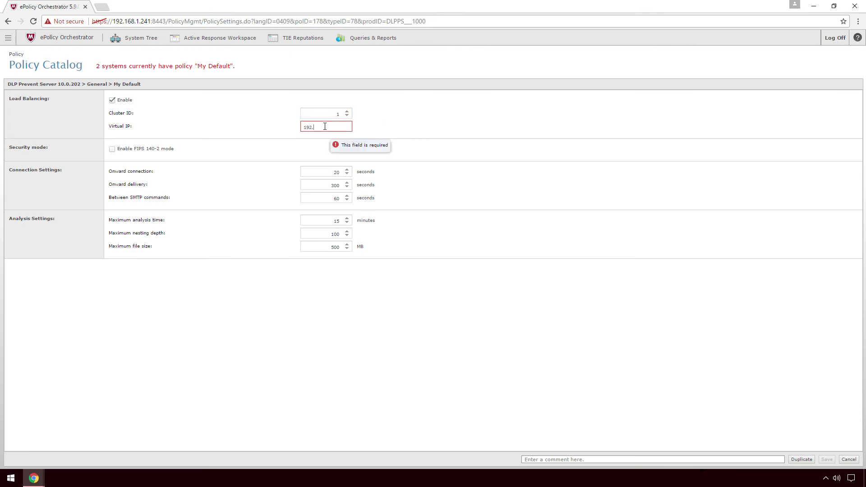
type("192.168.1.240")
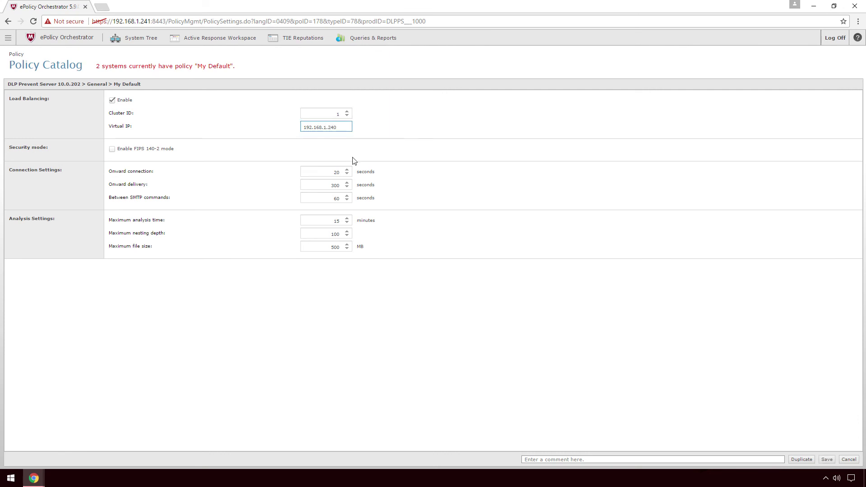
left_click(830, 461)
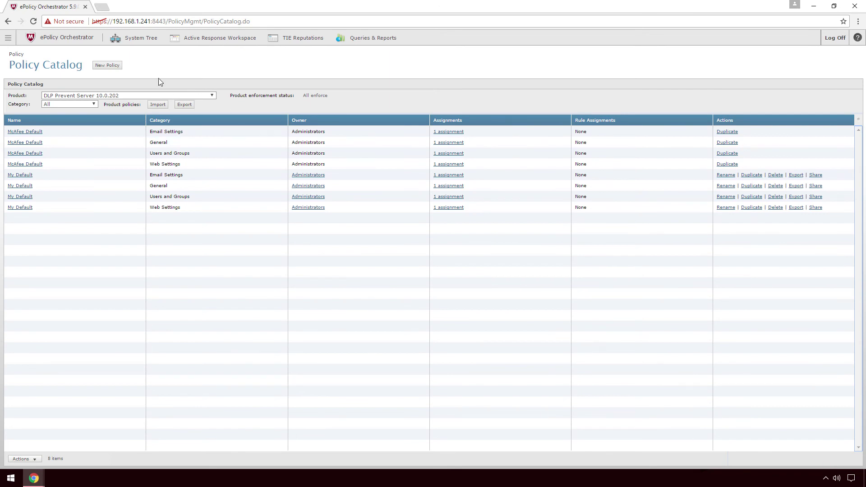
Wake up dlp-prevent01 and dlp-prevent02 agents with a forced complete policy and task update.
left_click(141, 38)
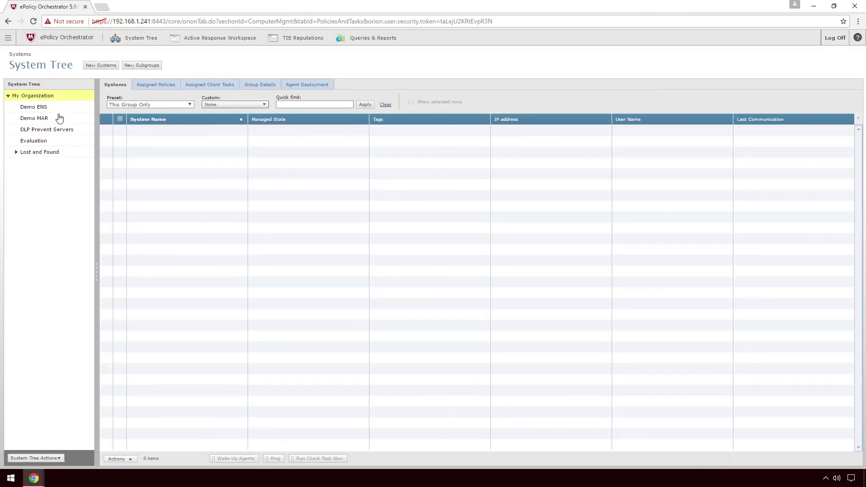
left_click(57, 129)
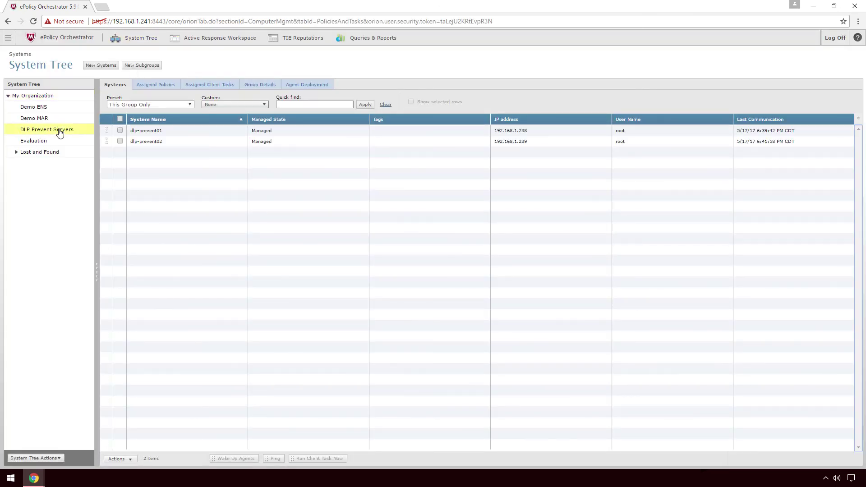
left_click(120, 130)
left_click(120, 141)
left_click(235, 459)
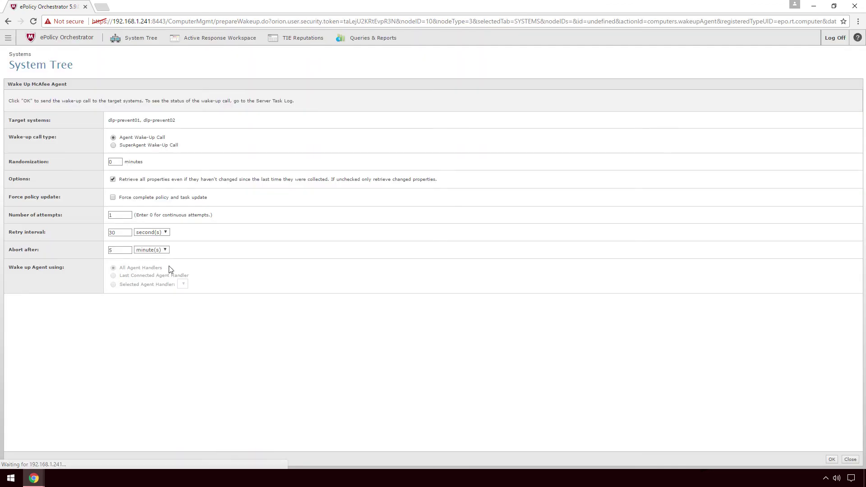
left_click(113, 197)
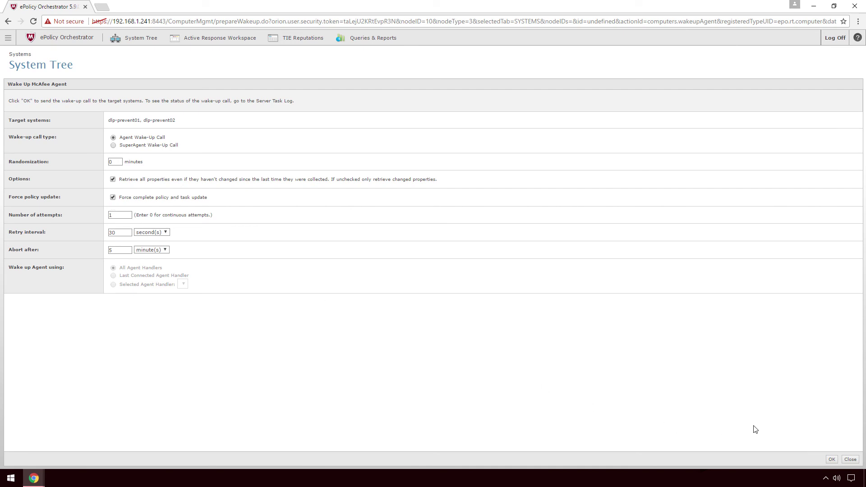
left_click(831, 460)
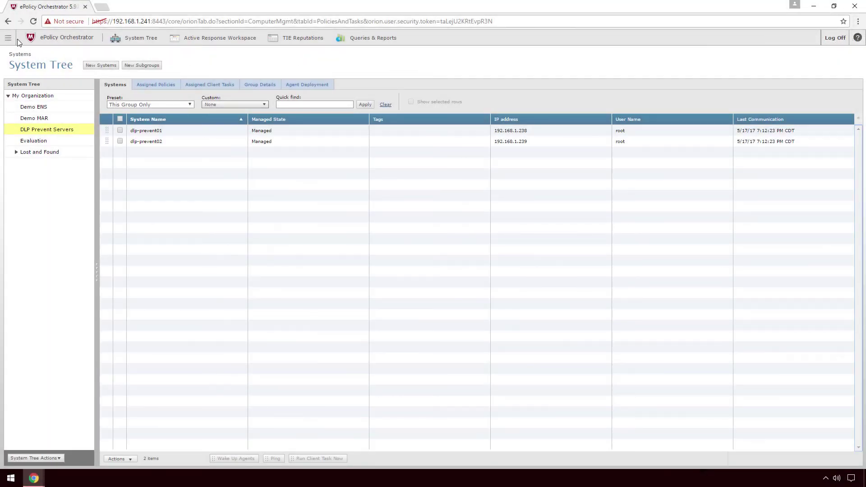
Check Appliance Management shows dlp-prevent01 as Cluster Master and dlp-prevent02 as Cluster Scanner.
left_click(8, 38)
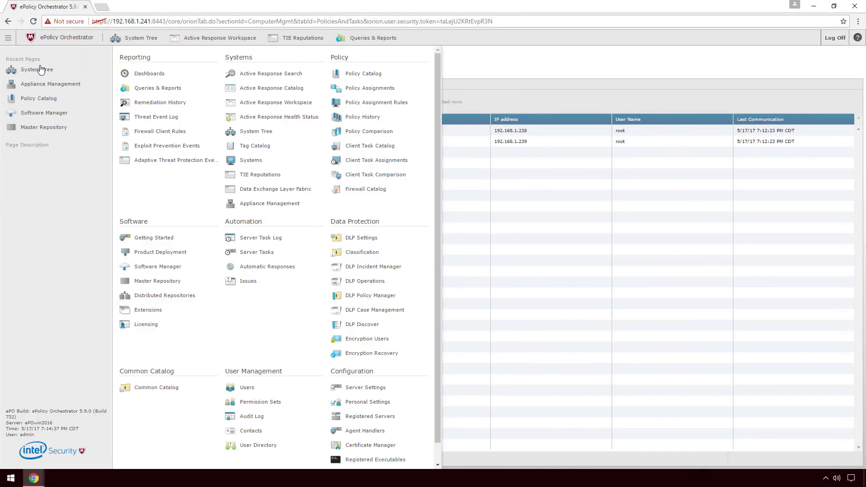
left_click(294, 208)
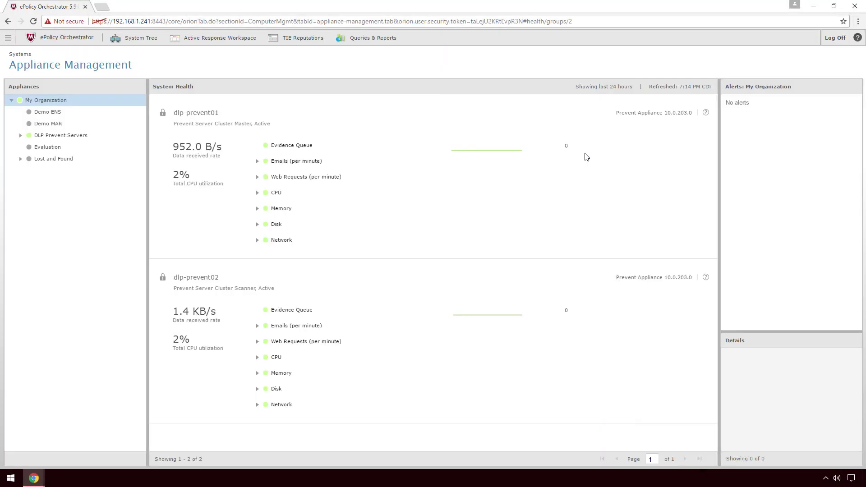